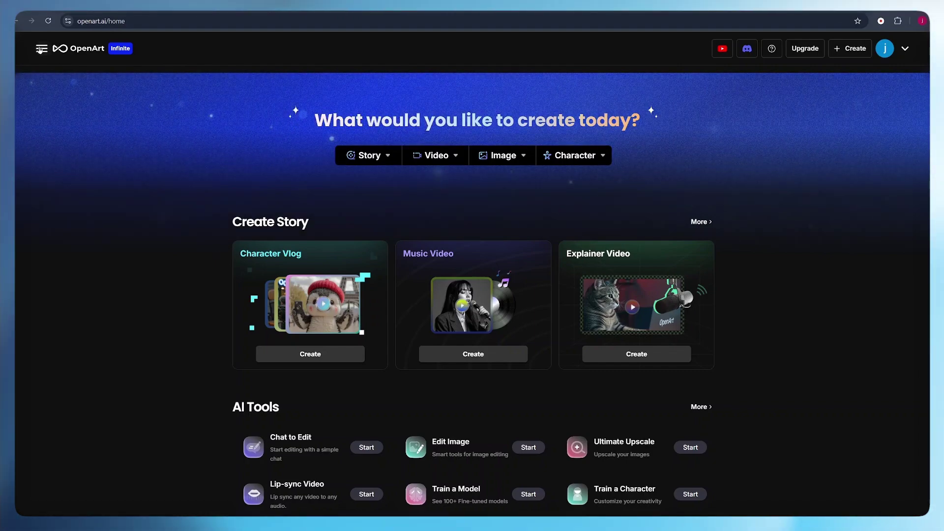
# Go to OpenArt's Characters page through the site navigation sidebar
pyautogui.click(41, 48)
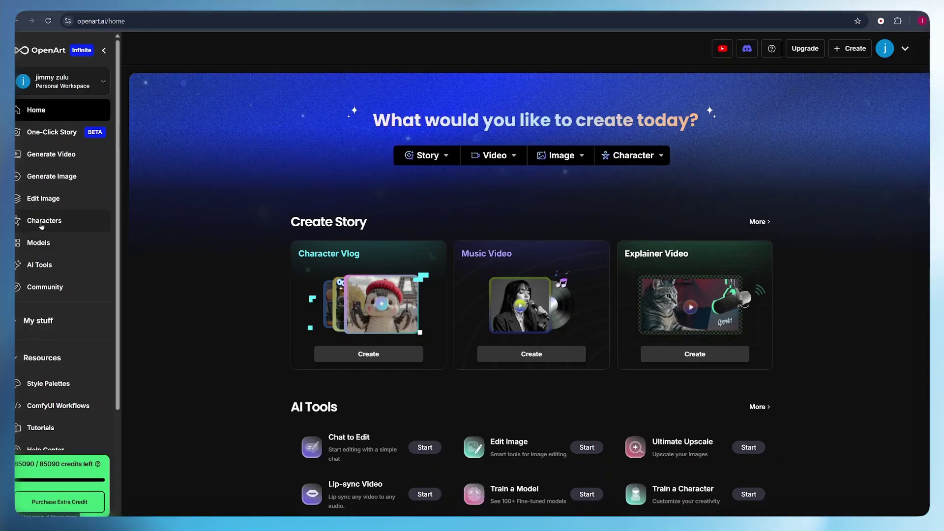
pyautogui.click(42, 223)
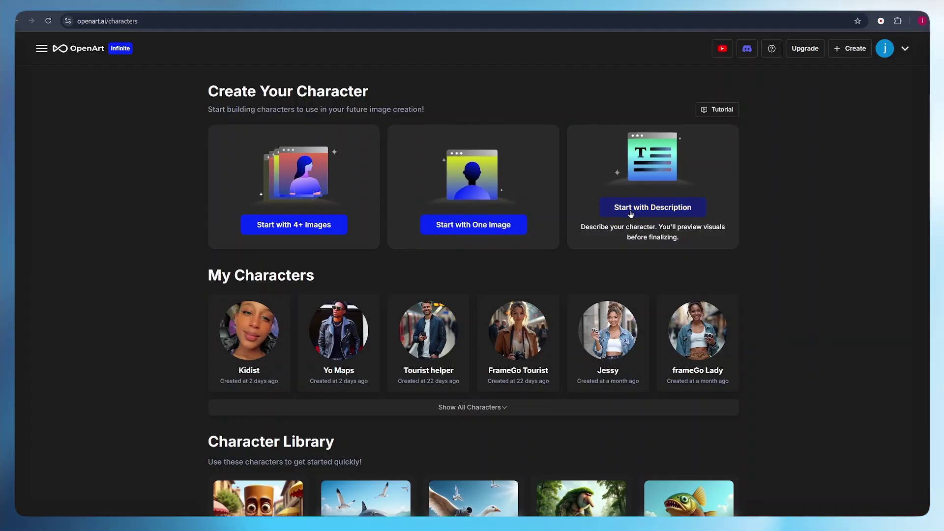
# Start a 4+ images character and focus its Name field, then dismiss that dialog
pyautogui.click(304, 212)
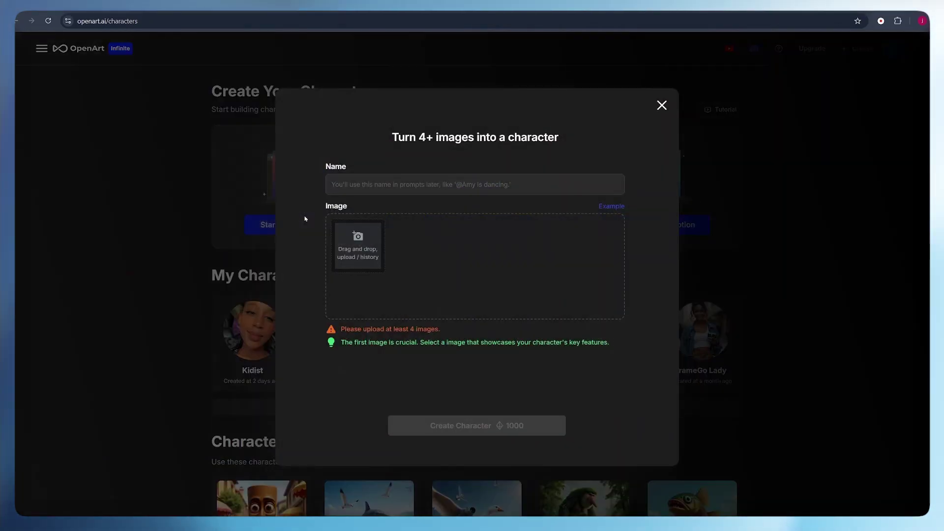
pyautogui.click(358, 186)
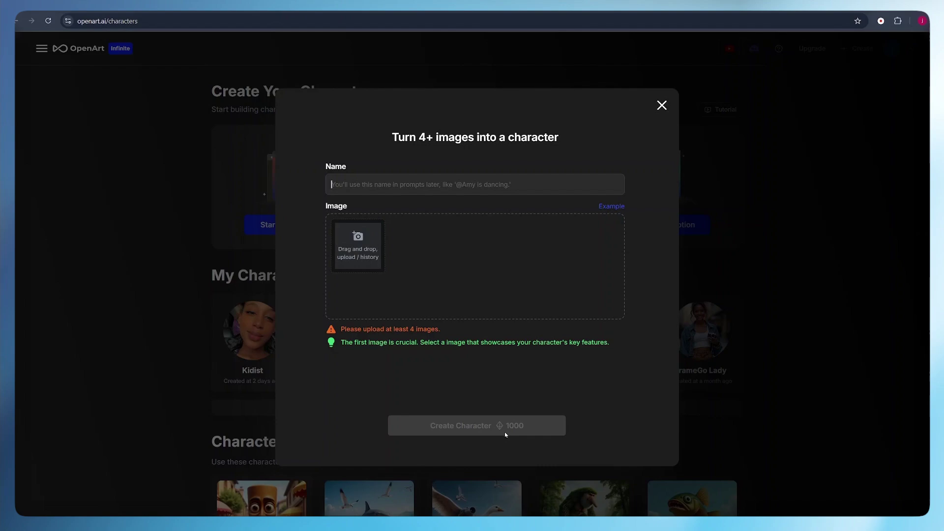
pyautogui.press('Escape')
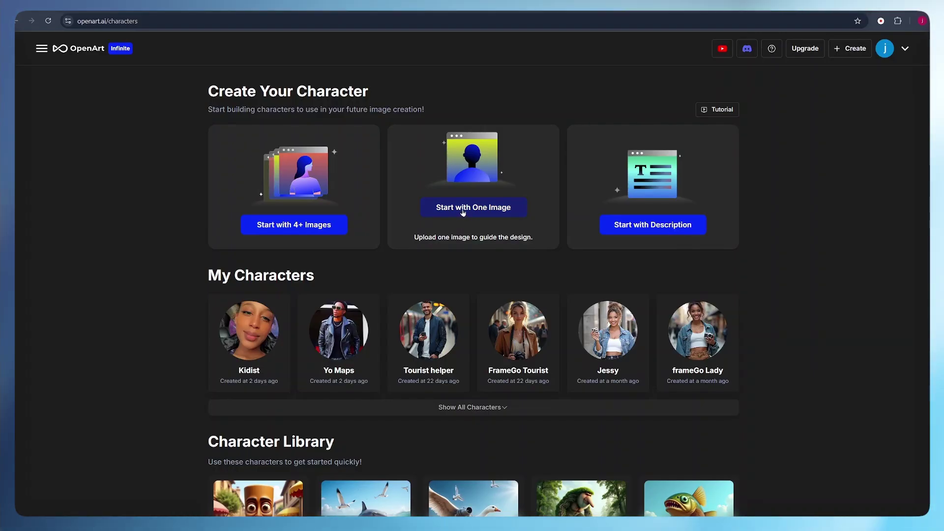
# Try the Start with One Image option, then scroll through the My Characters list
pyautogui.click(463, 208)
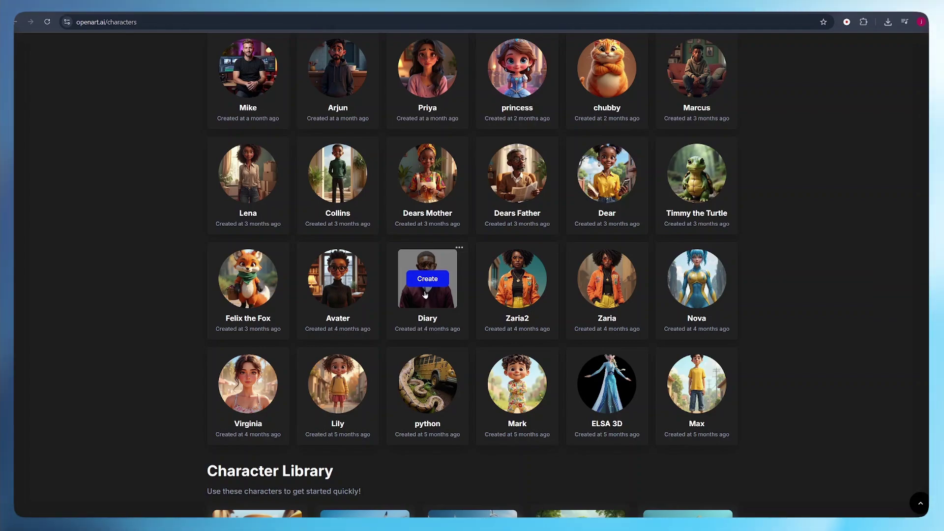
pyautogui.scroll(-3, 425, 294)
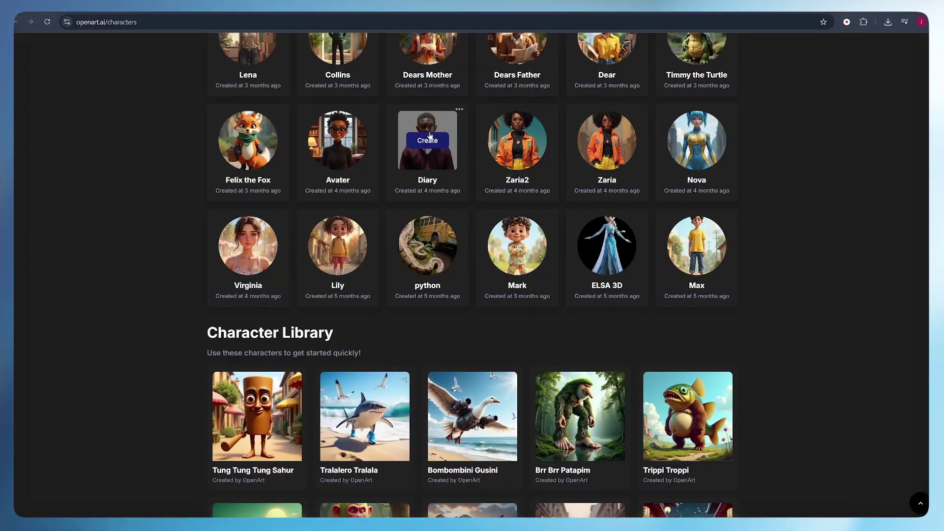
pyautogui.scroll(10, 430, 136)
pyautogui.scroll(1, 436, 143)
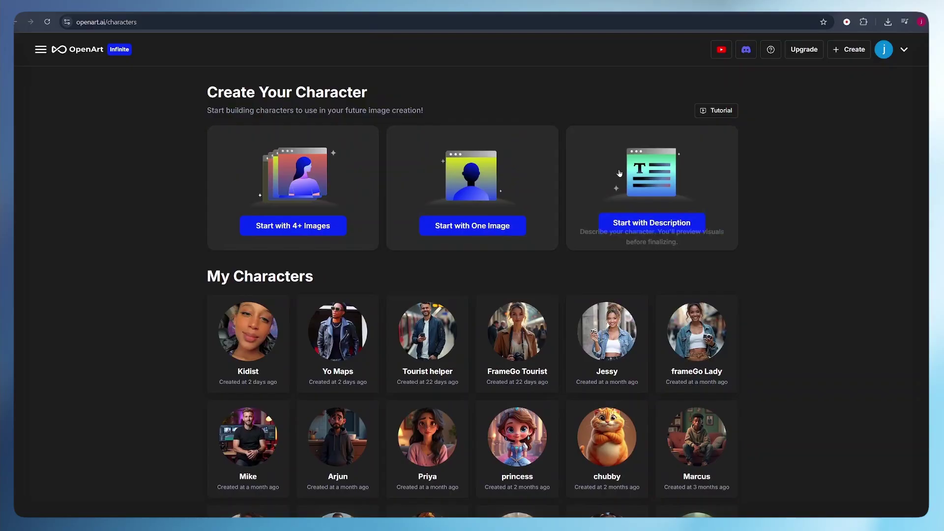
# Create a description-based character named Diary1 with the pasted Pixar-style description and 3D style
pyautogui.click(641, 178)
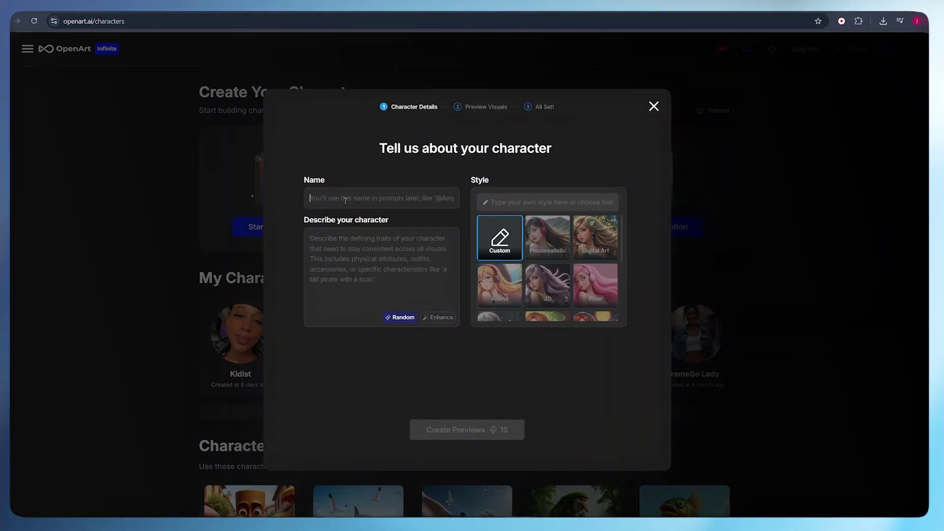
pyautogui.write('D')
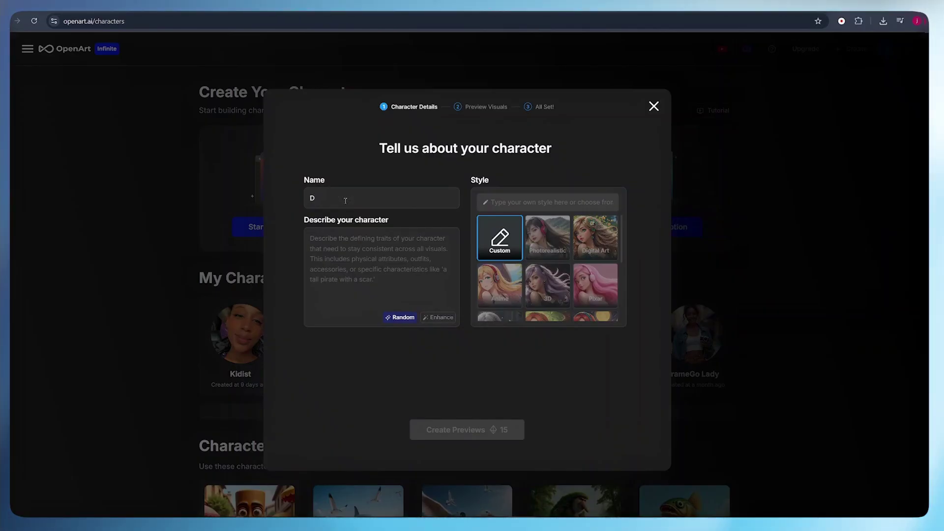
pyautogui.write('ia')
pyautogui.write('n')
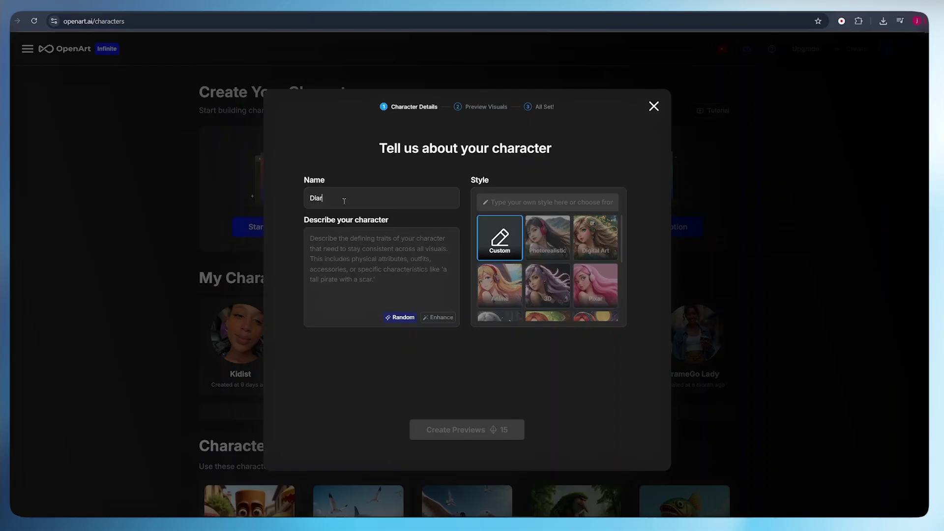
pyautogui.click(338, 248)
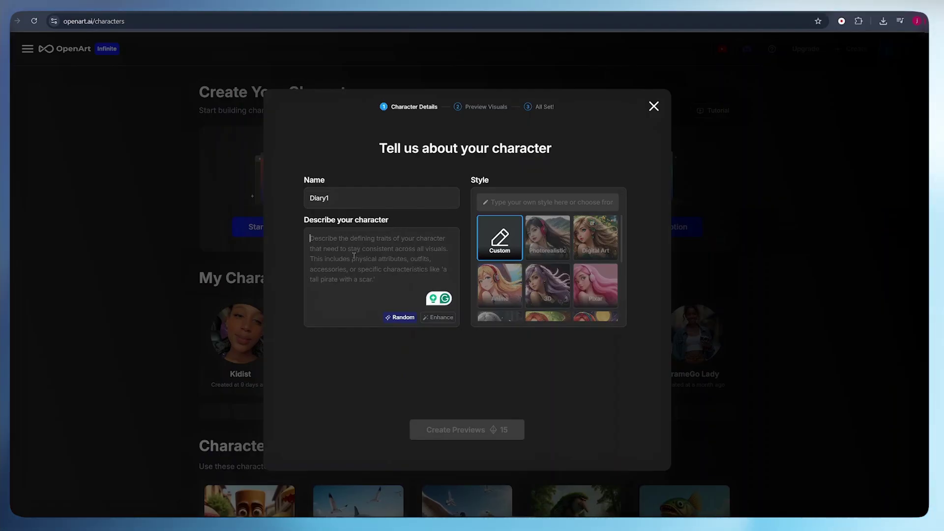
pyautogui.hotkey('ctrl', 'v')
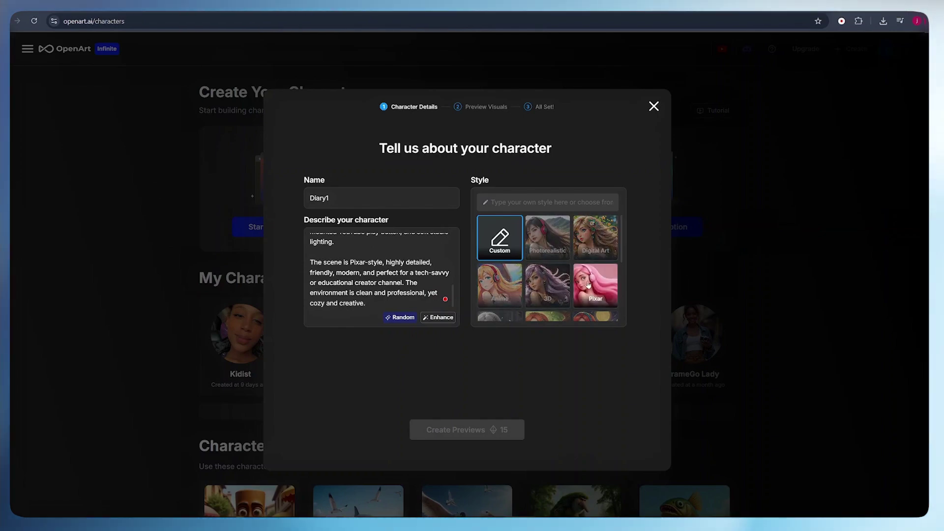
pyautogui.scroll(-2, 588, 284)
pyautogui.scroll(2, 588, 284)
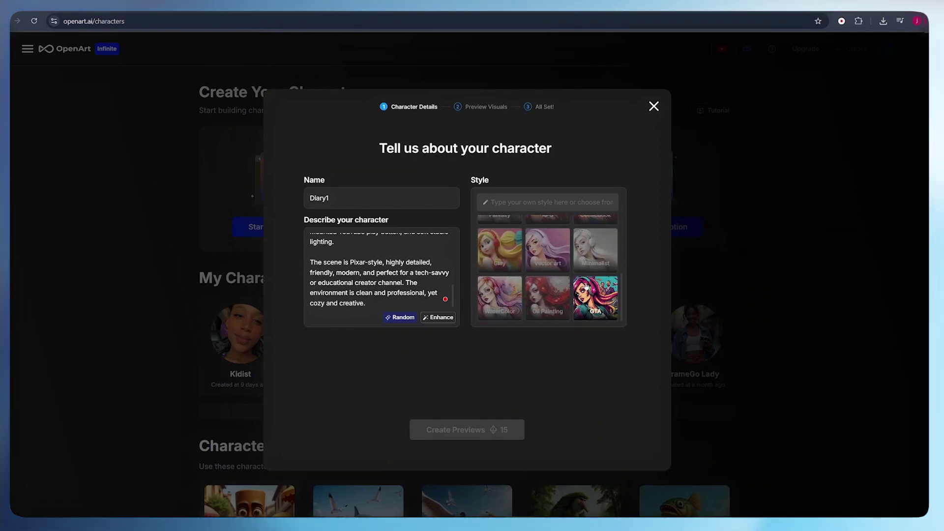
pyautogui.click(545, 292)
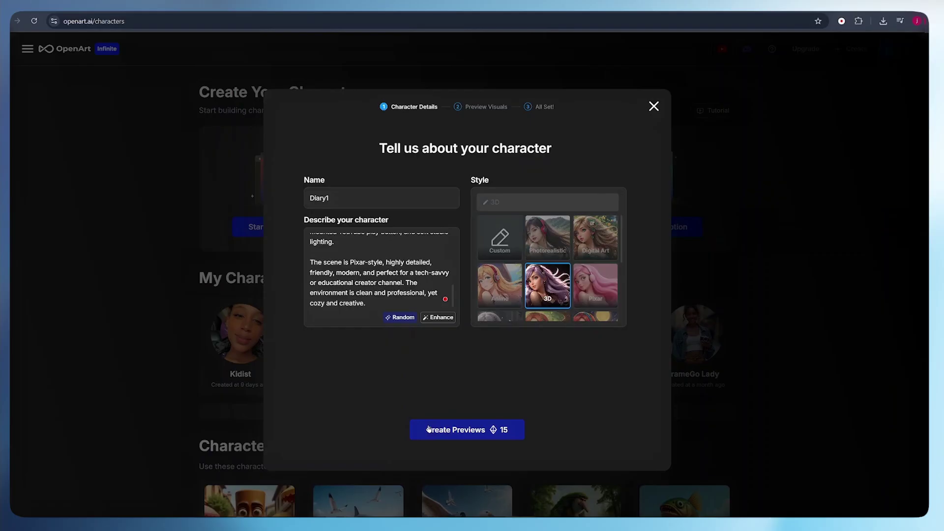
# Generate previews for Diary1 and pick the first preview as its look
pyautogui.click(449, 432)
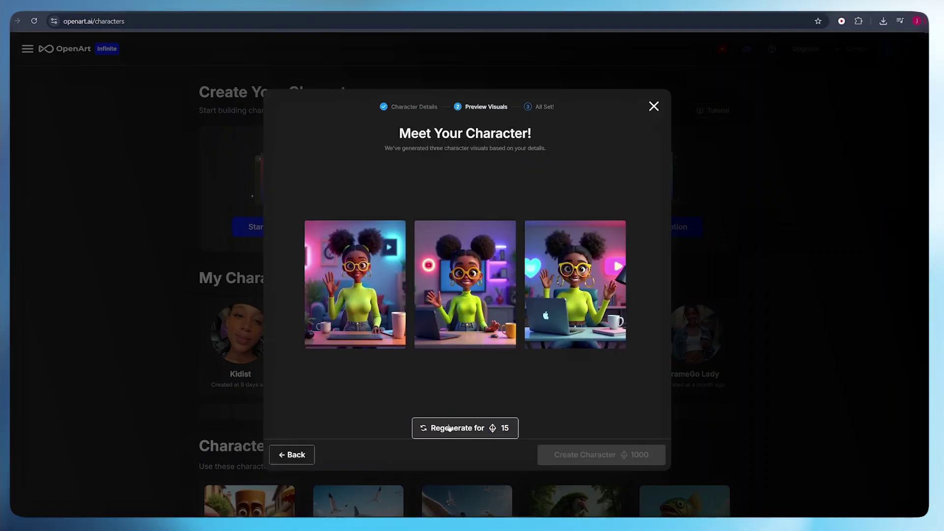
pyautogui.click(353, 293)
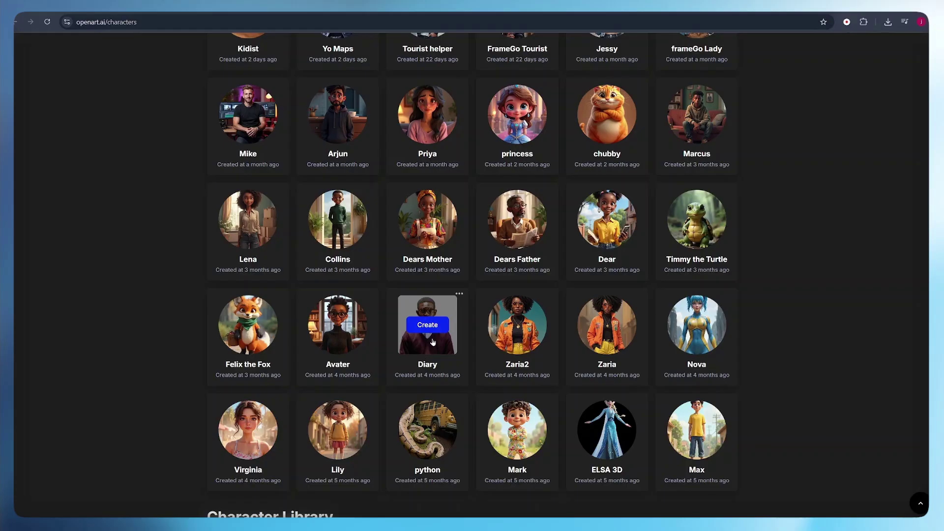
pyautogui.scroll(6, 432, 342)
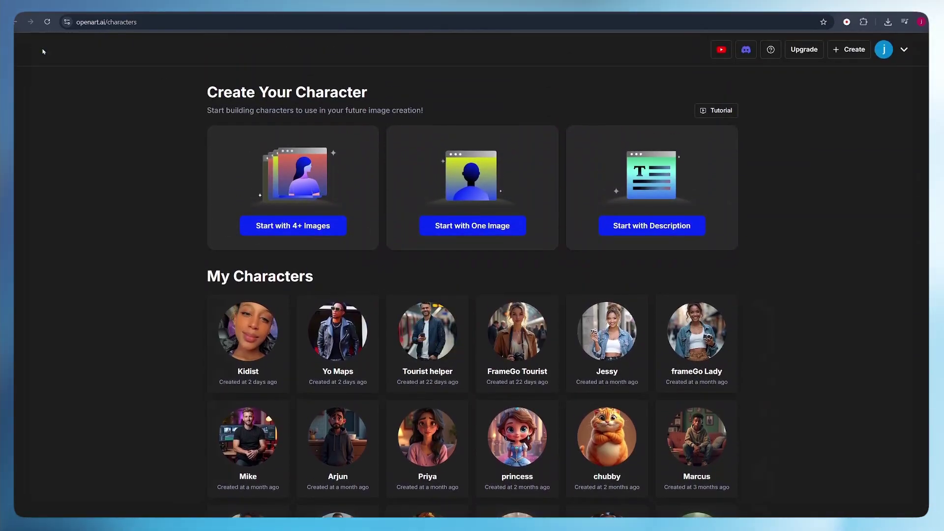
# Go to the image generation page and choose the Diary character from My Characters
pyautogui.click(41, 50)
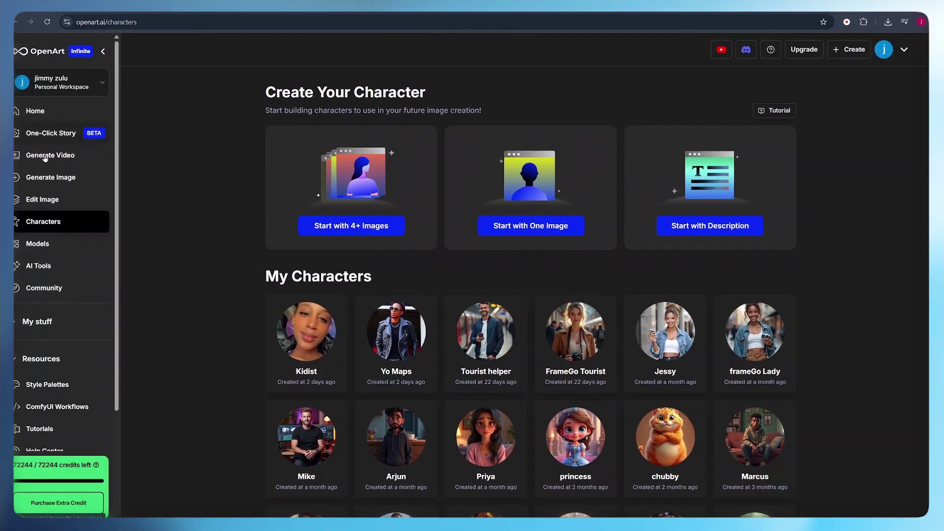
pyautogui.click(50, 182)
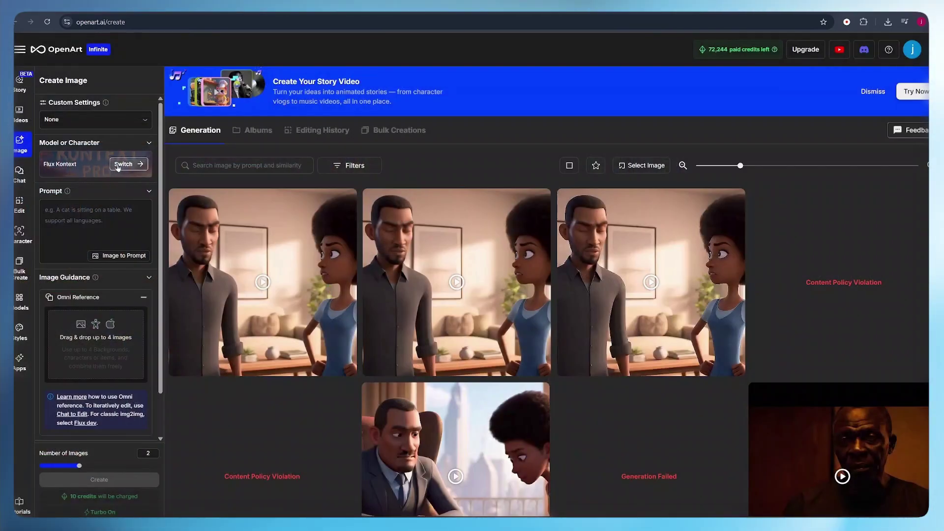
pyautogui.click(125, 165)
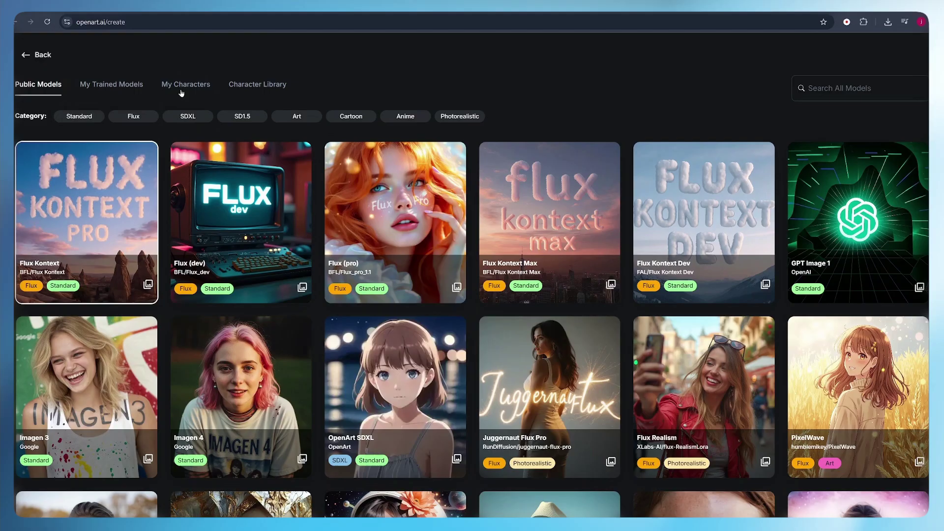
pyautogui.click(183, 85)
pyautogui.scroll(-4, 488, 235)
pyautogui.scroll(-5, 488, 235)
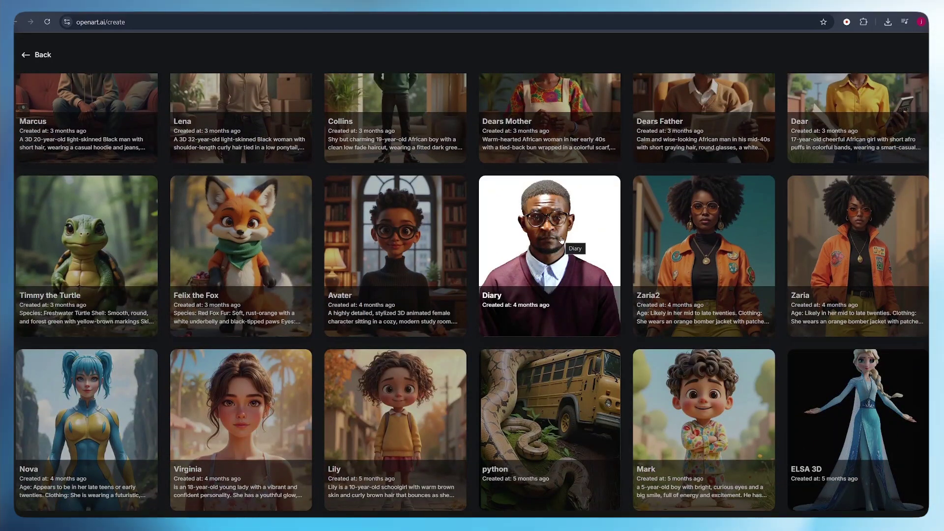
pyautogui.click(561, 240)
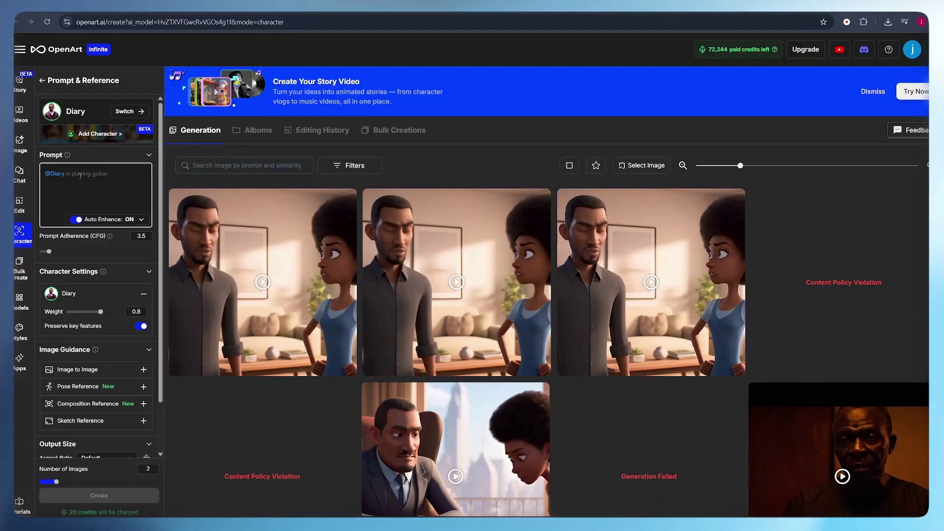
# Paste the YouTube studio prompt and set the aspect ratio to Cinema (16:9)
pyautogui.write('is seated facing striaght into the camera in youtube setup with a yellow background')
pyautogui.scroll(-1, 100, 269)
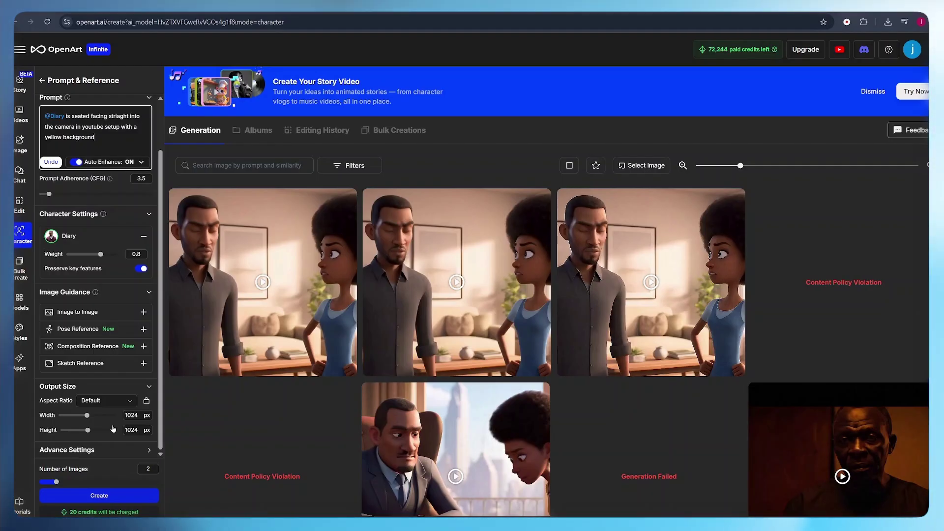
pyautogui.click(108, 402)
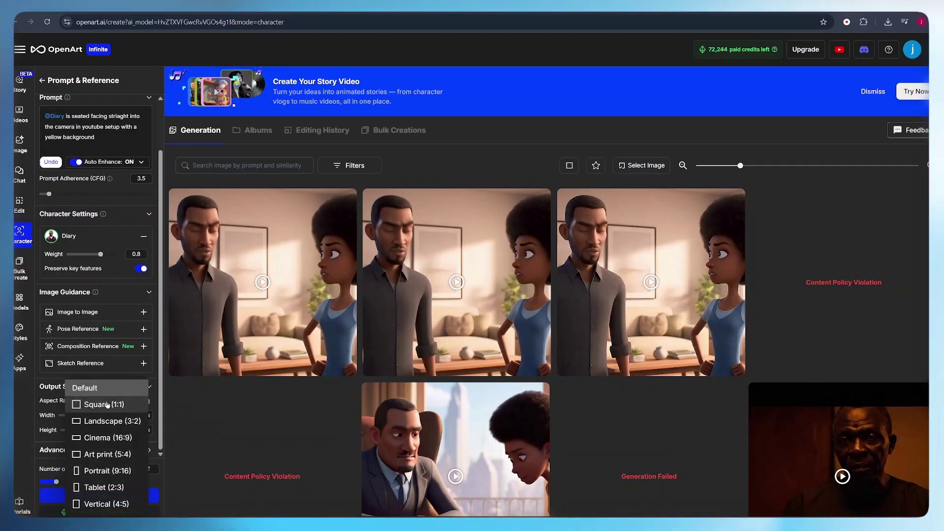
pyautogui.click(108, 438)
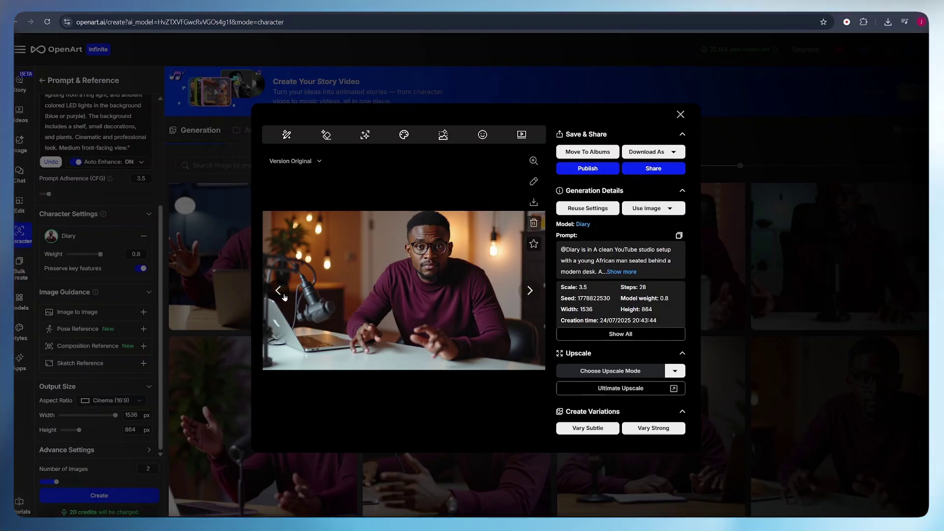
# Browse back through earlier generated studio images, then close the image viewer
pyautogui.click(279, 292)
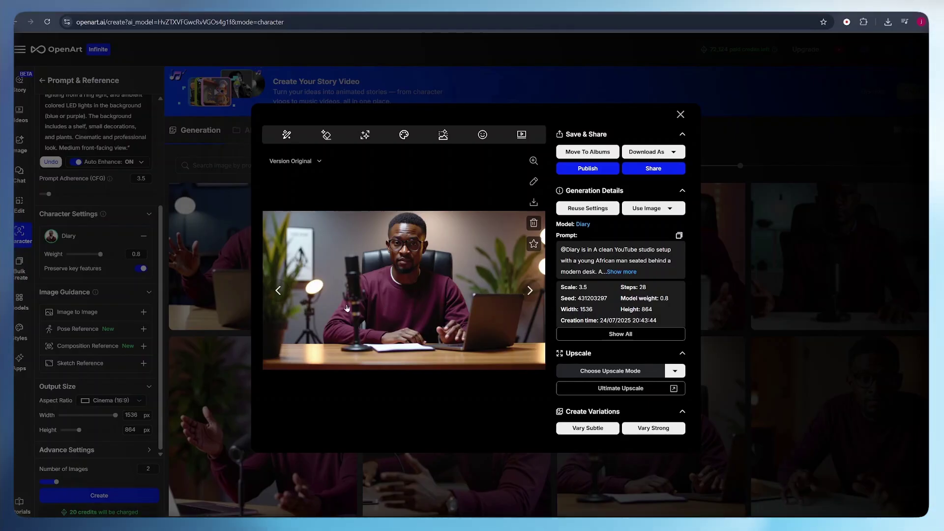
pyautogui.click(277, 291)
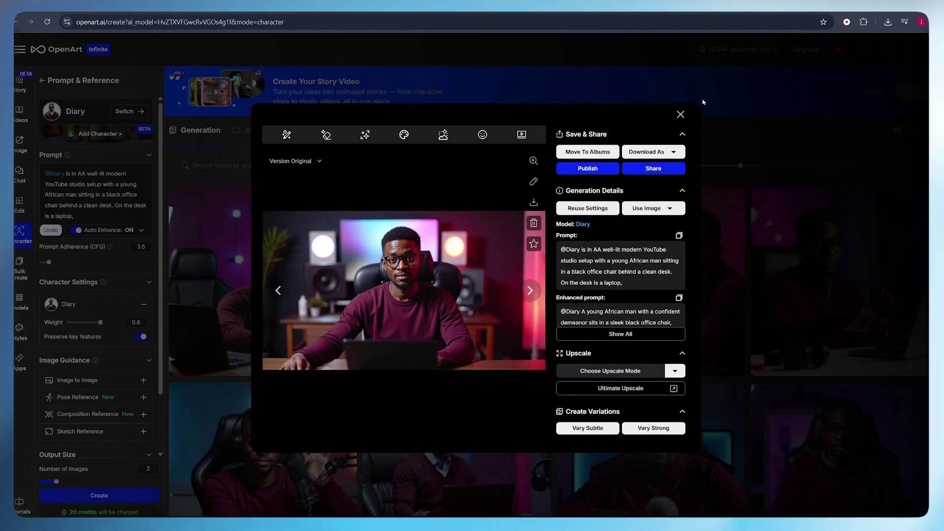
pyautogui.click(681, 114)
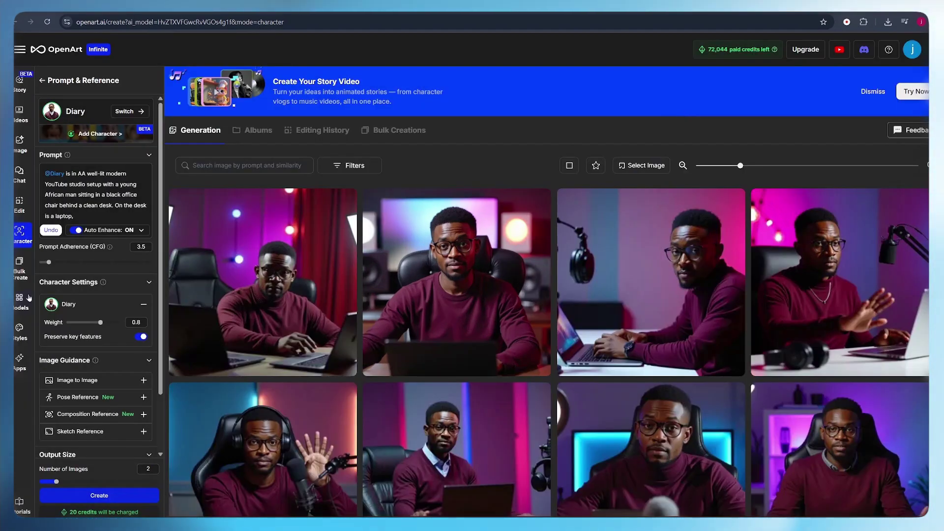
# Open Chat to Edit and load the YouTube studio image of Diary from History
pyautogui.click(17, 178)
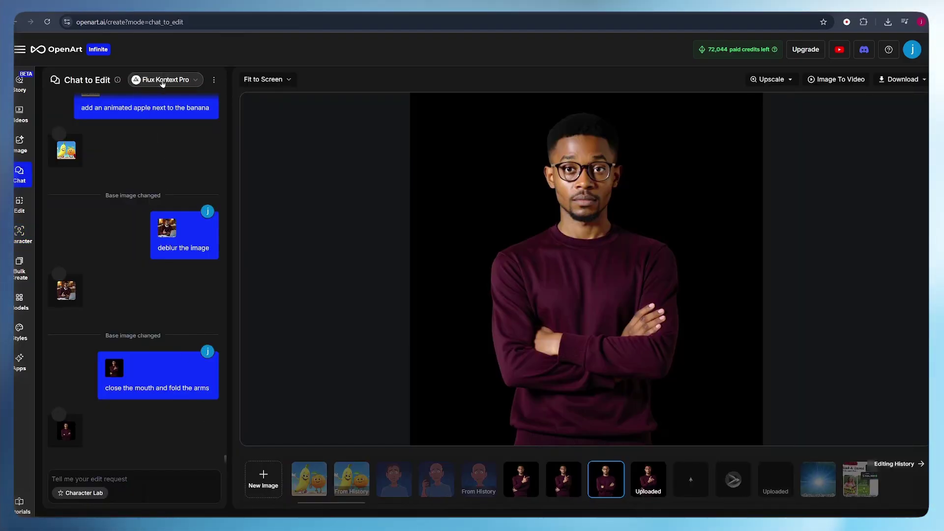
pyautogui.click(268, 487)
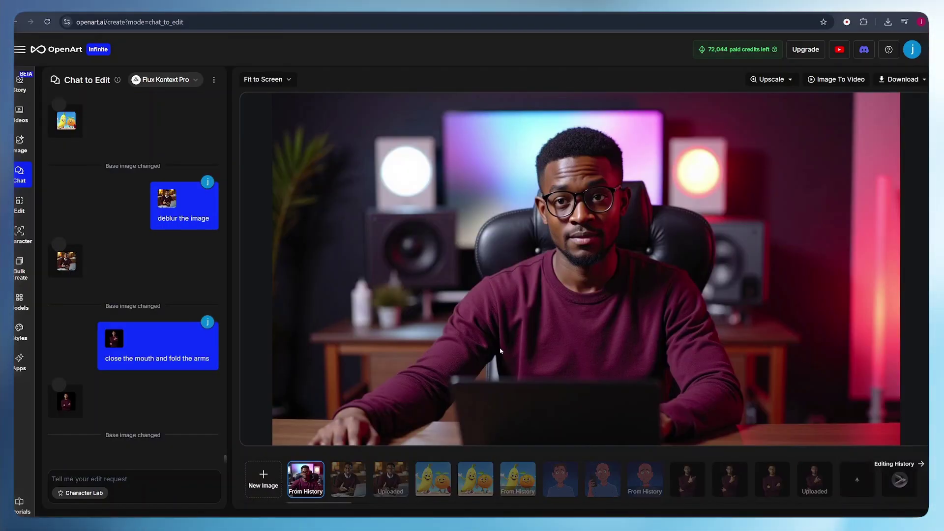
pyautogui.moveTo(305, 480)
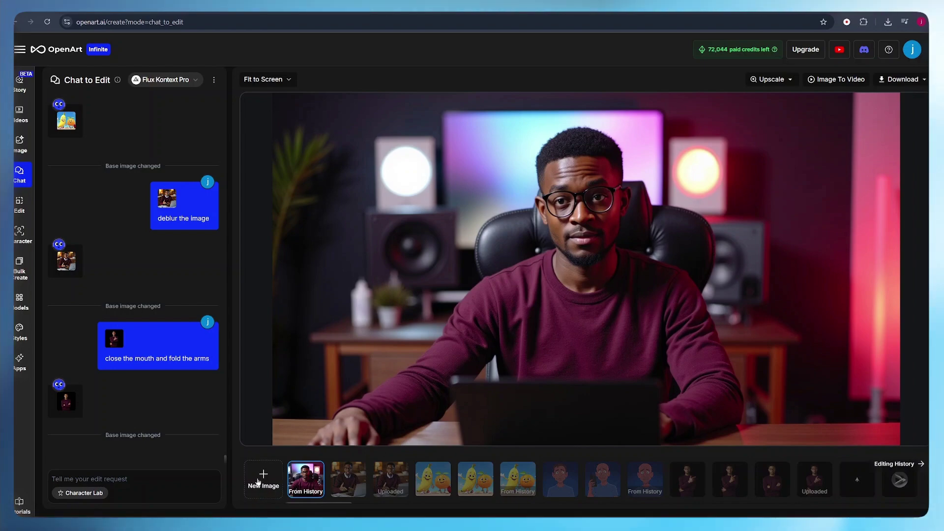
pyautogui.click(119, 478)
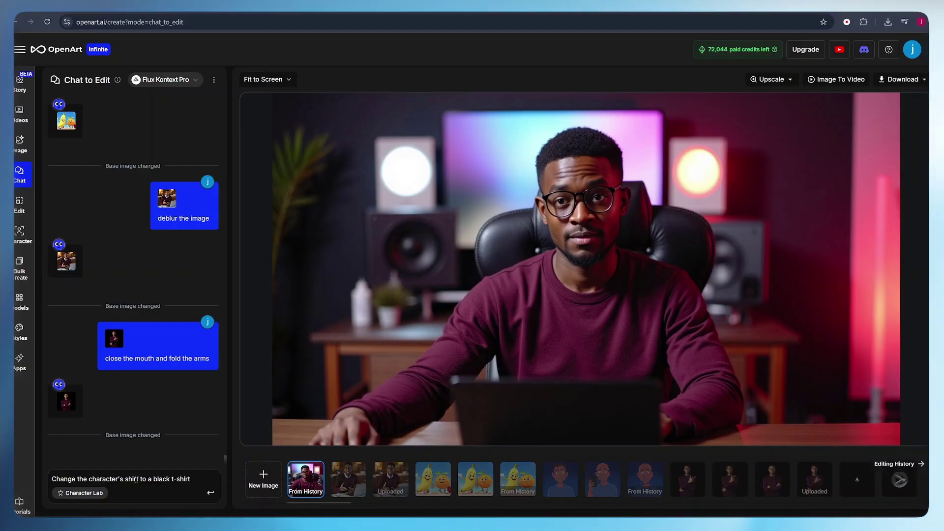
# Send the black t-shirt edit, try a microphone request, then revert to the microphone-free version
pyautogui.press('Return')
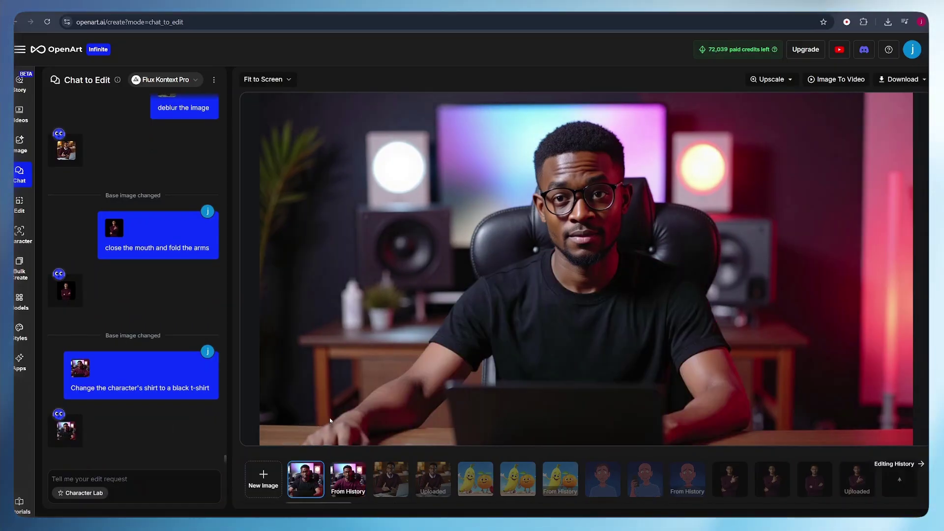
pyautogui.click(130, 477)
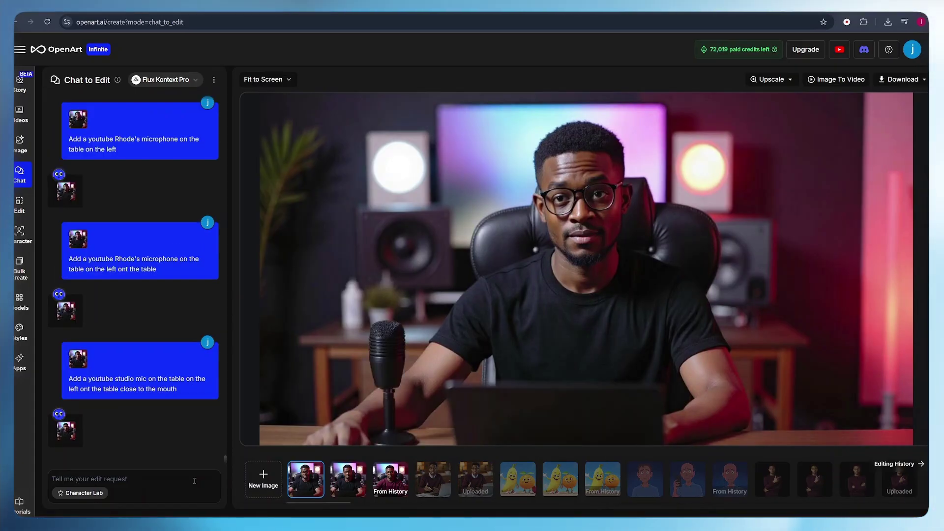
pyautogui.click(344, 483)
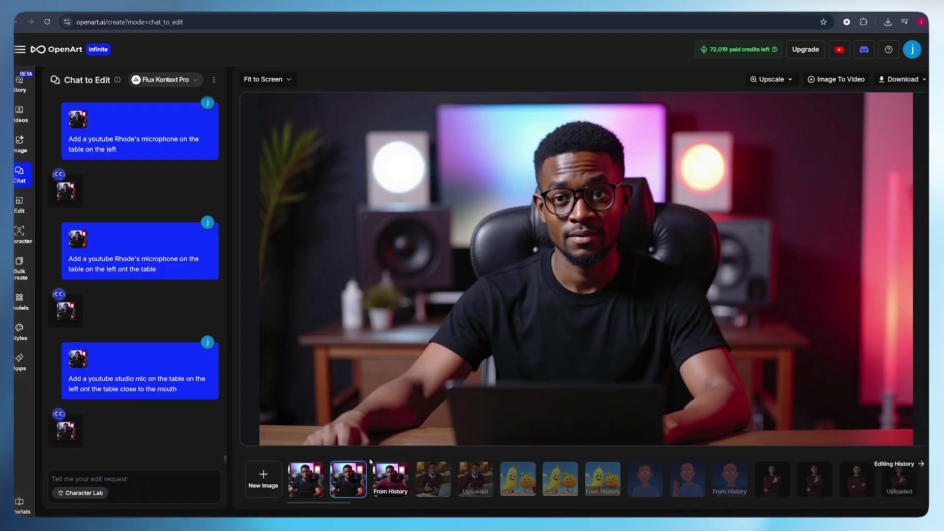
# Flip between the black t-shirt studio image and the sweater photos, ending on the sweater-and-laptop shot
pyautogui.click(441, 482)
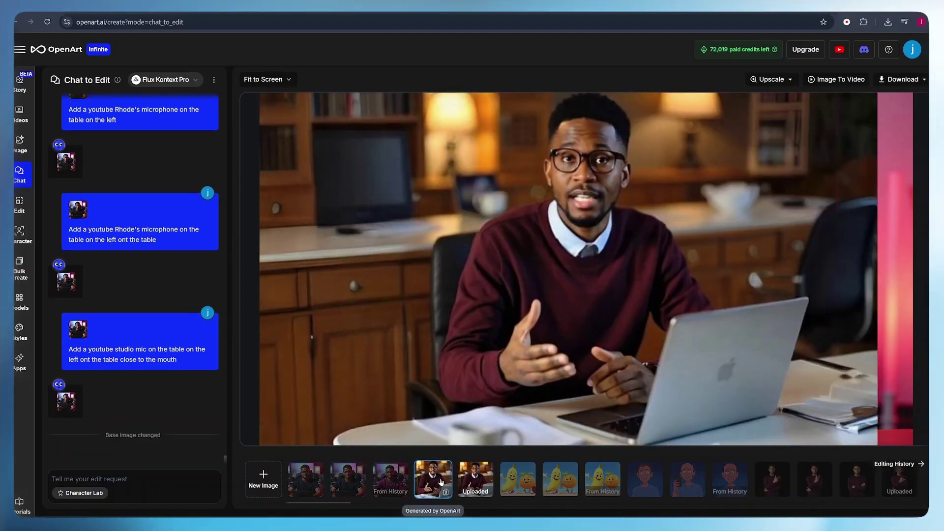
pyautogui.click(476, 480)
pyautogui.click(347, 480)
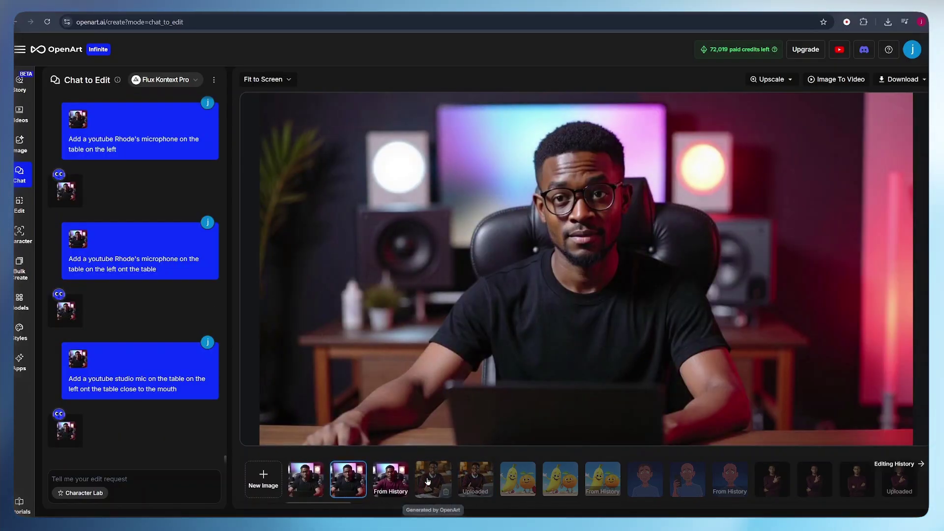
pyautogui.click(429, 481)
pyautogui.click(345, 480)
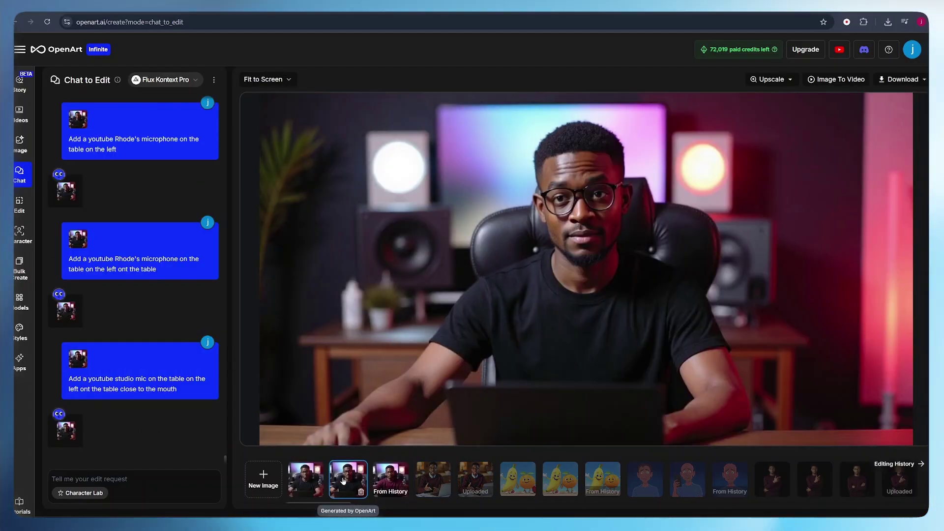
pyautogui.click(433, 479)
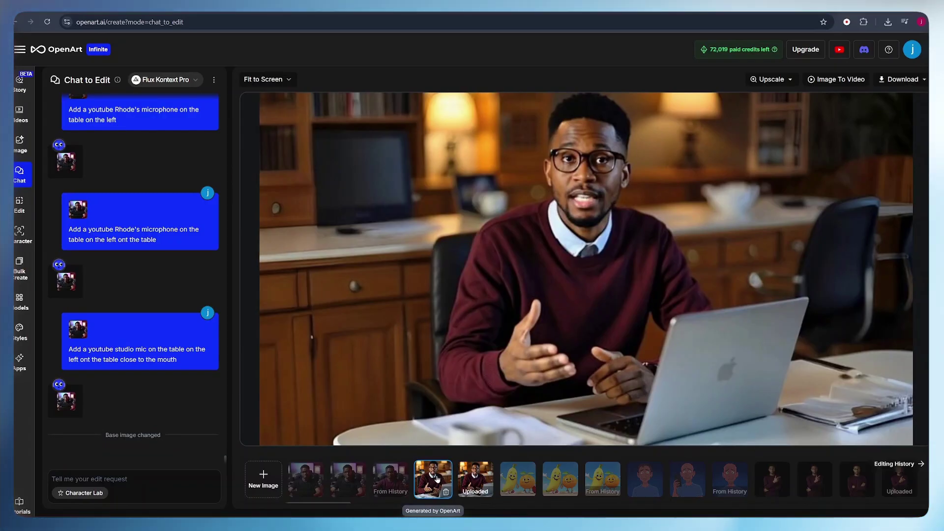
# Bring back the black t-shirt studio image from history and download it as a PNG
pyautogui.click(350, 484)
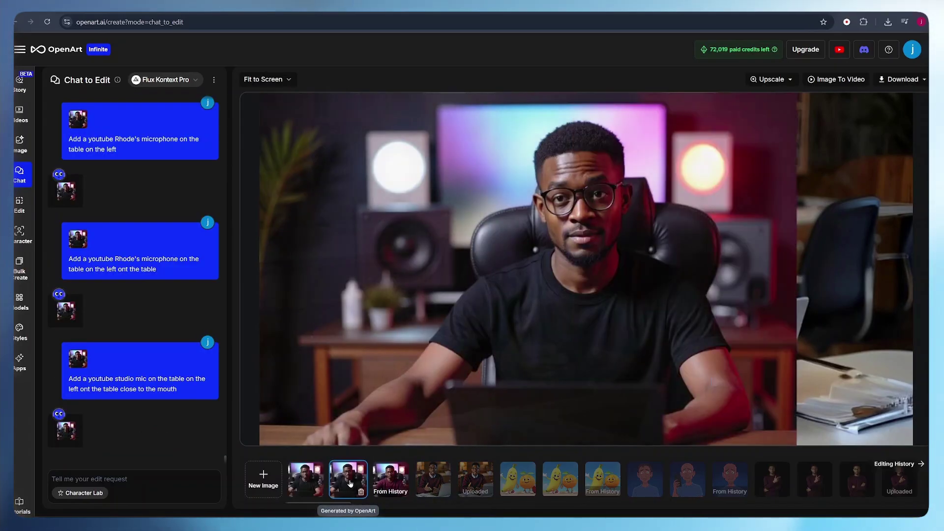
pyautogui.click(905, 82)
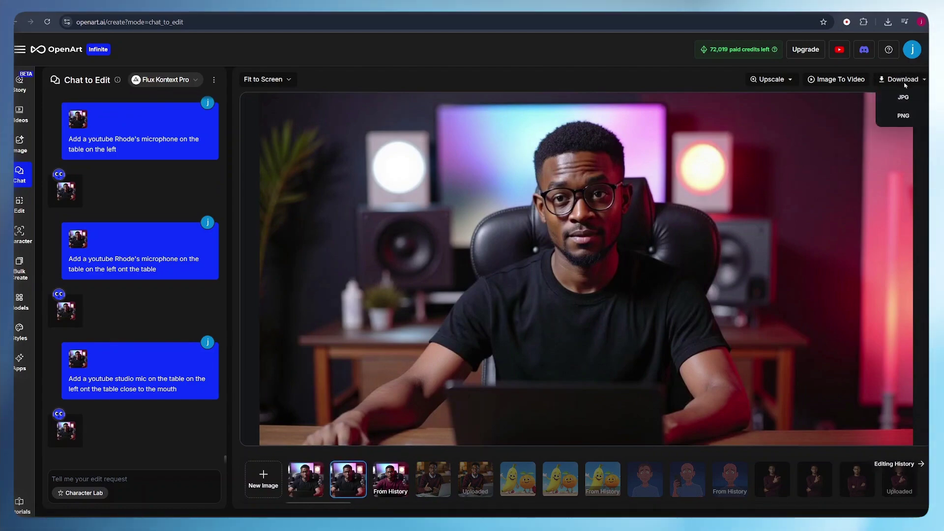
pyautogui.click(905, 117)
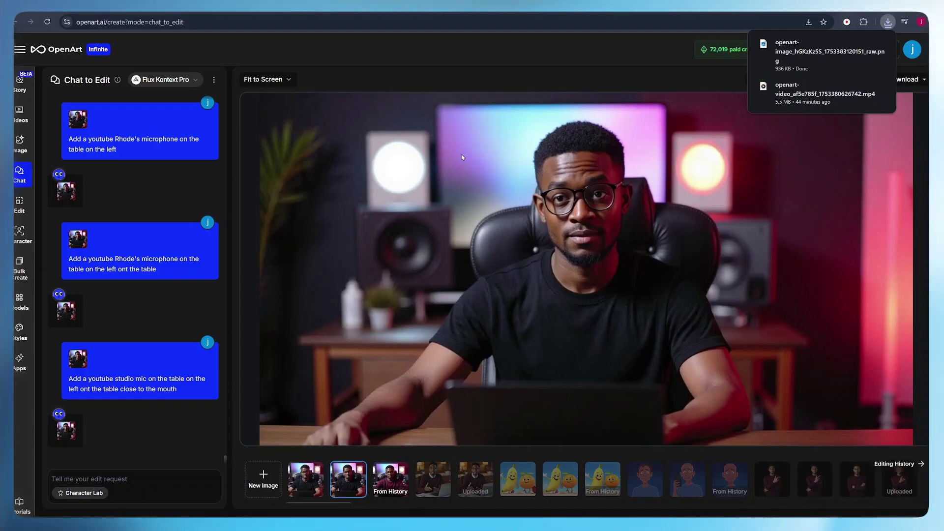
# On the Videos page, paste the black t-shirt avatar image as the Kling 2.1 starting frame
pyautogui.click(22, 121)
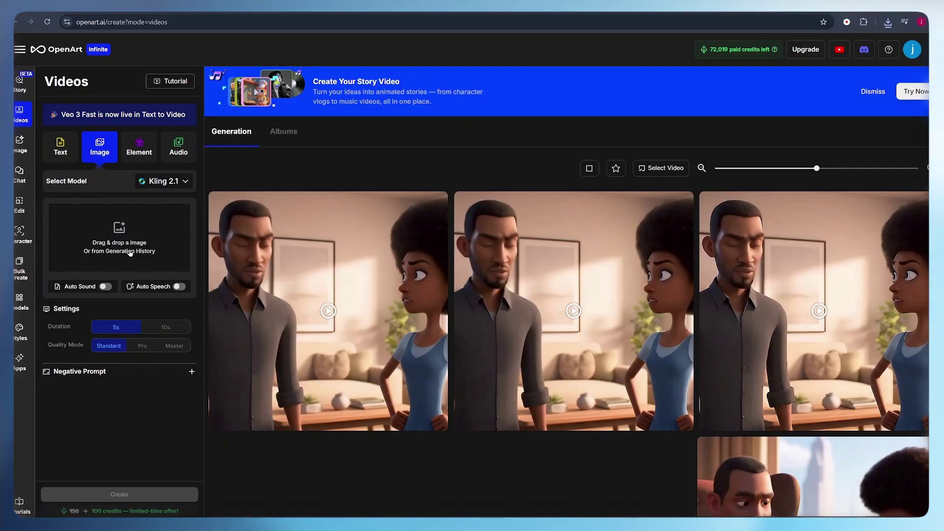
pyautogui.rightClick(121, 243)
pyautogui.hotkey('ctrl', 'v')
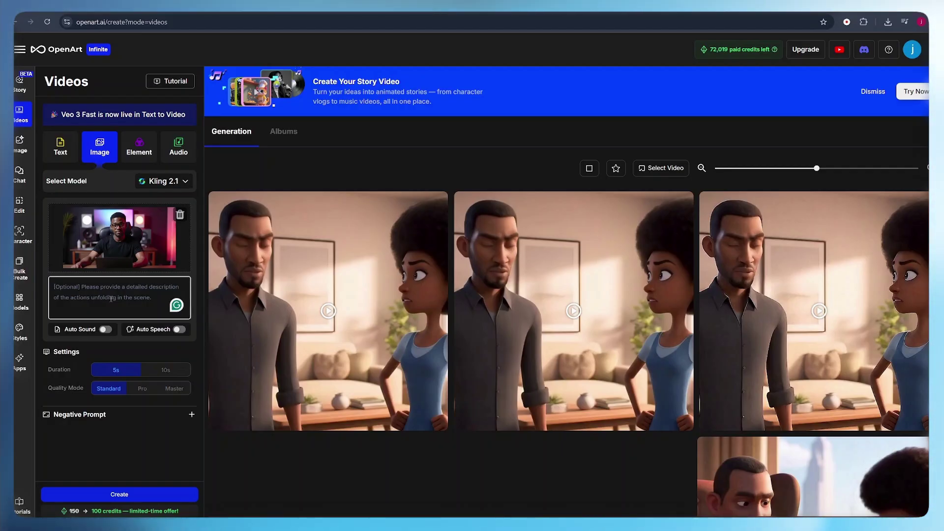
# Paste a prompt describing the character talking with simple gestures
pyautogui.click(112, 298)
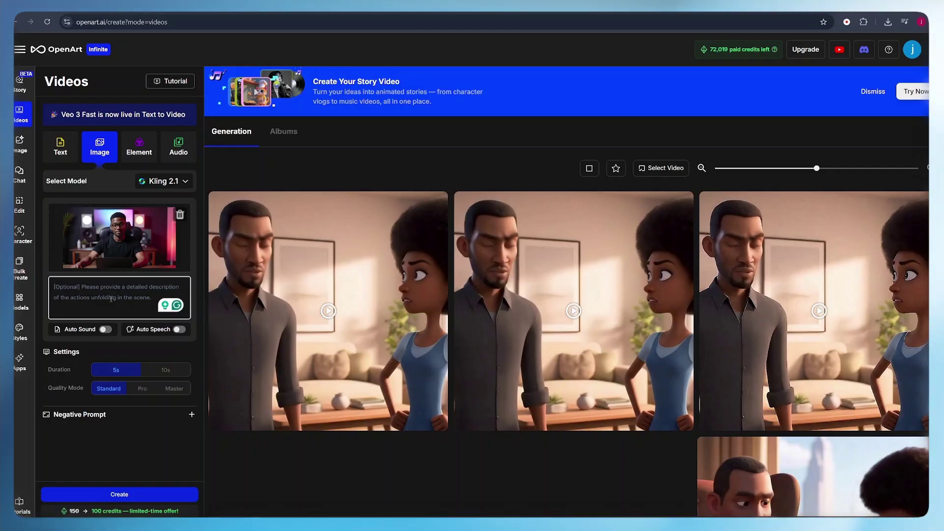
pyautogui.write('The character is talking with simple hand gestures and with a warm, light facial expression')
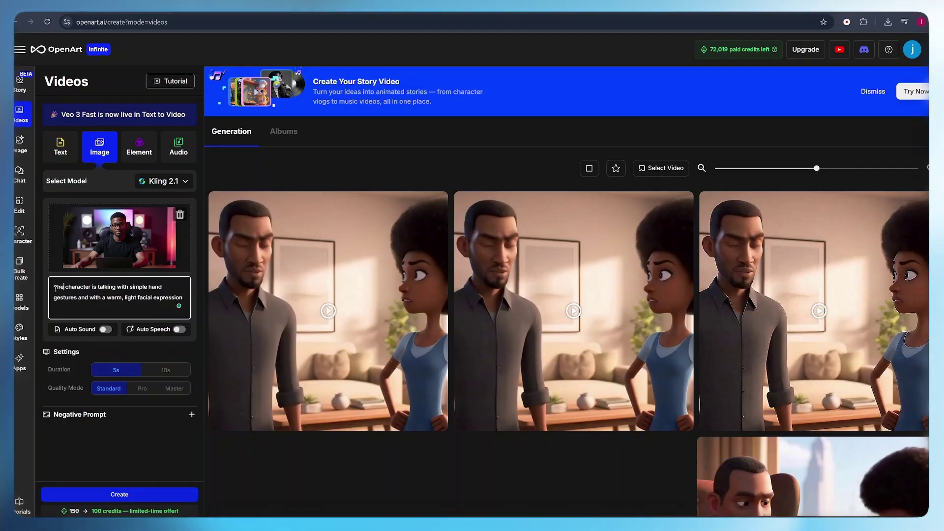
pyautogui.click(67, 287)
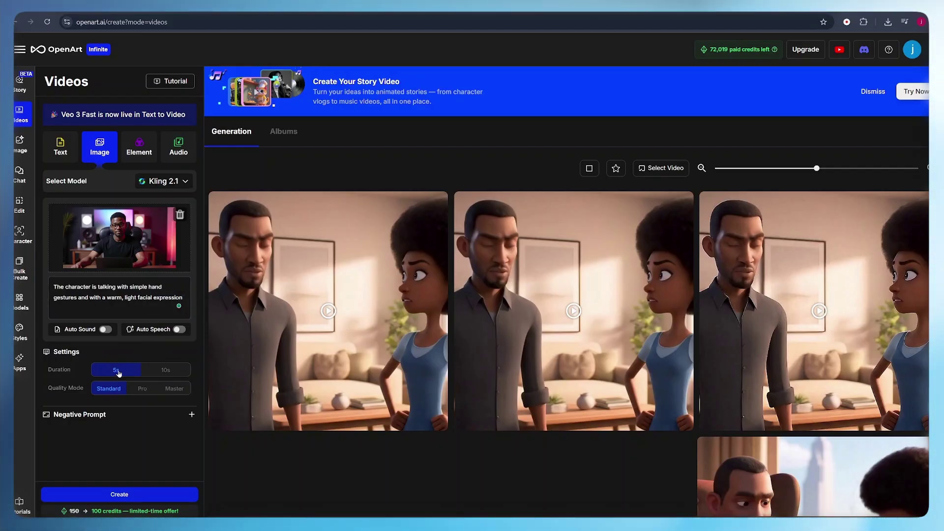
# Set 10s duration and Master quality, and add a negative prompt against weird hands and mouth
pyautogui.click(164, 370)
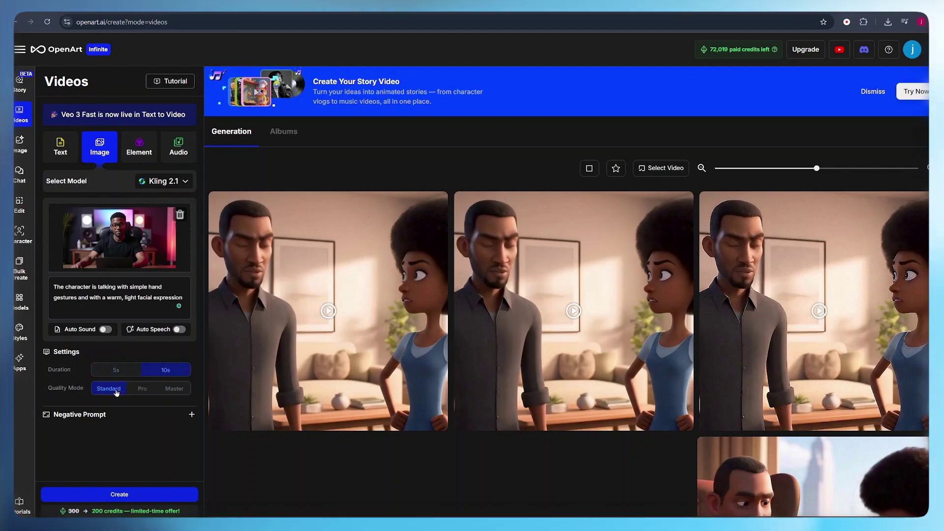
pyautogui.click(172, 388)
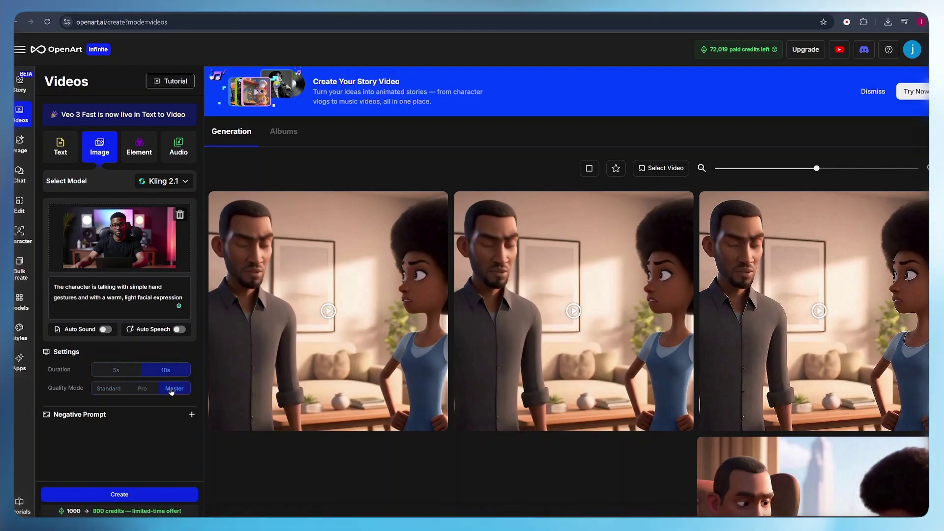
pyautogui.click(156, 417)
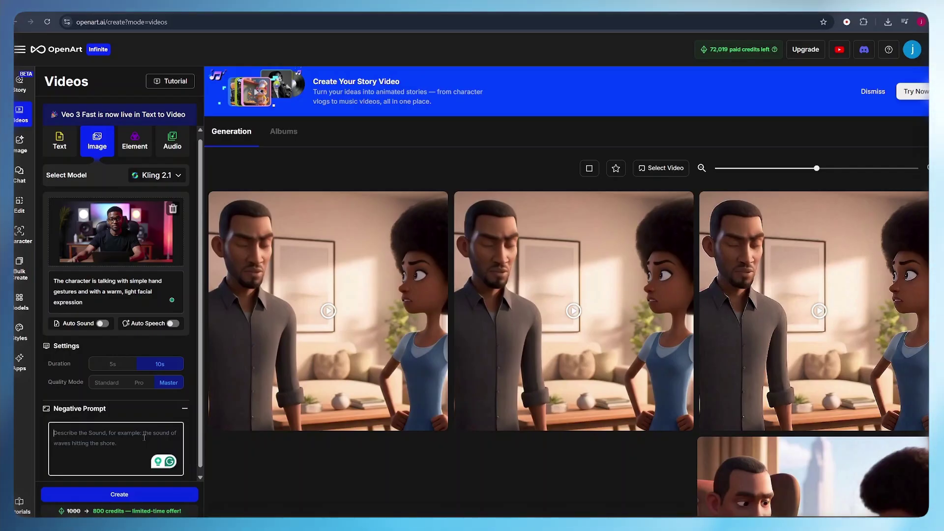
pyautogui.write('weird hand movements, weird mouth, AI hands, AI movement, distorted movements')
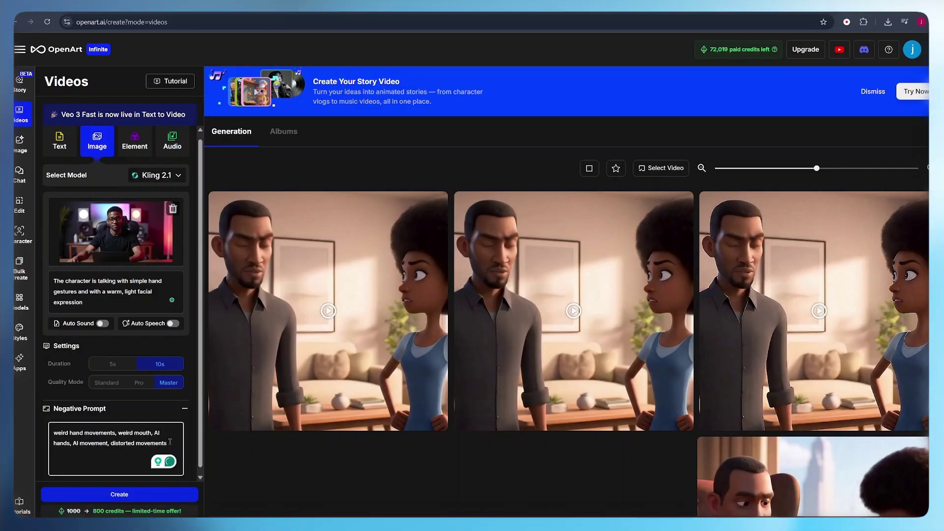
# Create the 10-second Master-quality talking video, then open and play the finished clip
pyautogui.click(140, 503)
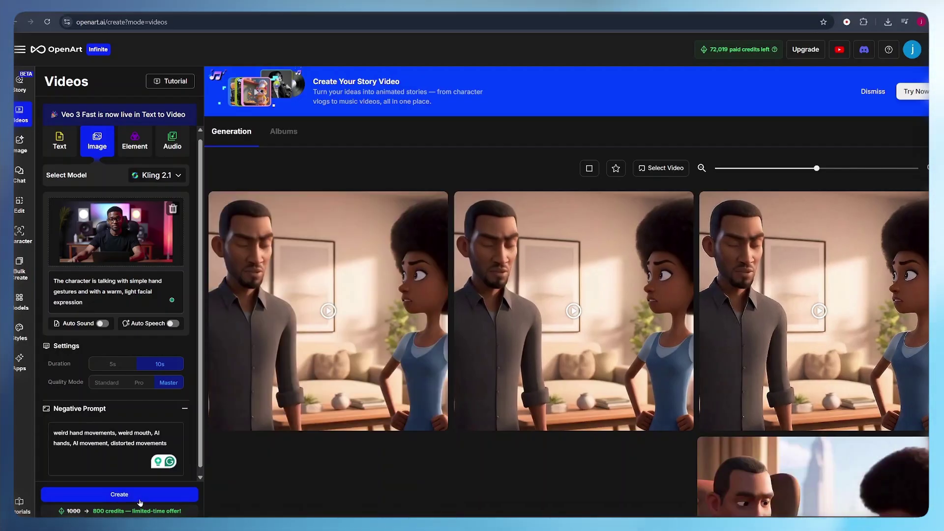
pyautogui.click(274, 322)
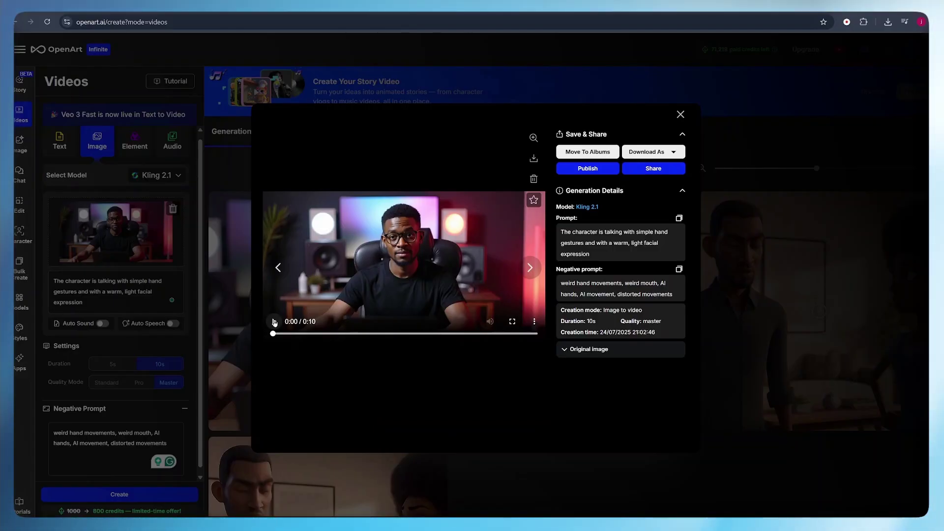
pyautogui.click(275, 322)
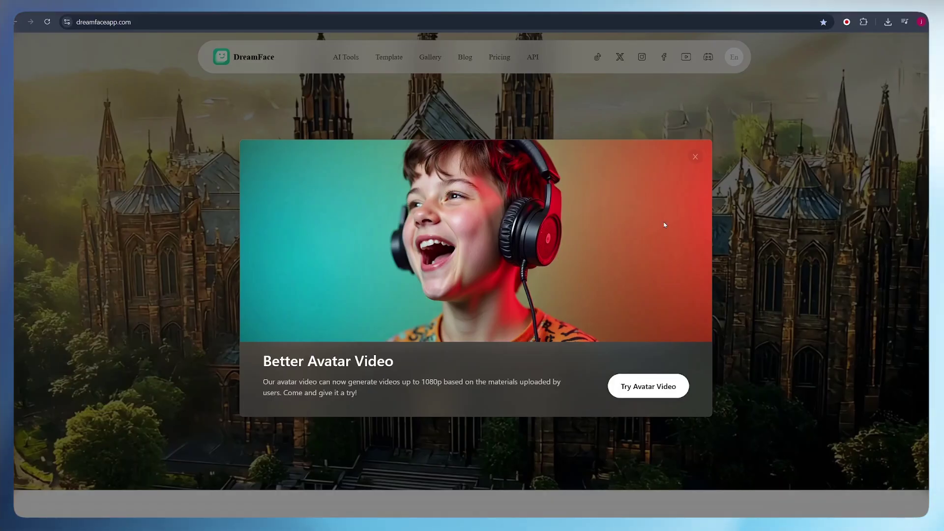
# Dismiss the promotion and open Video Lip Sync's Generate Avatar Video workspace from AI Tools
pyautogui.click(693, 158)
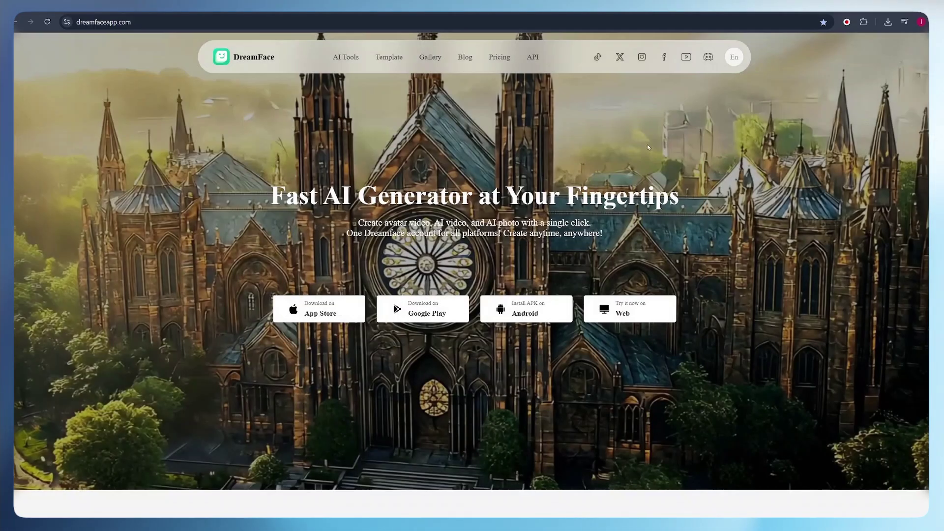
pyautogui.moveTo(344, 60)
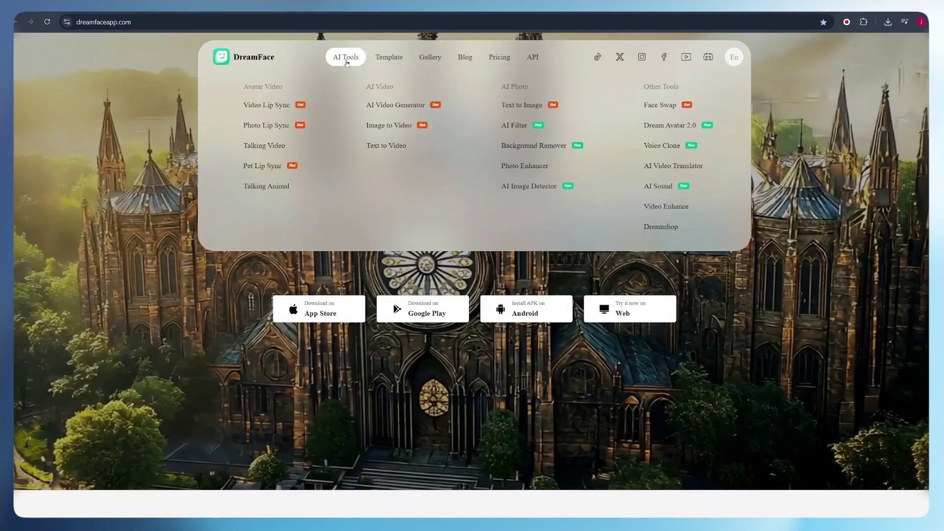
pyautogui.click(265, 106)
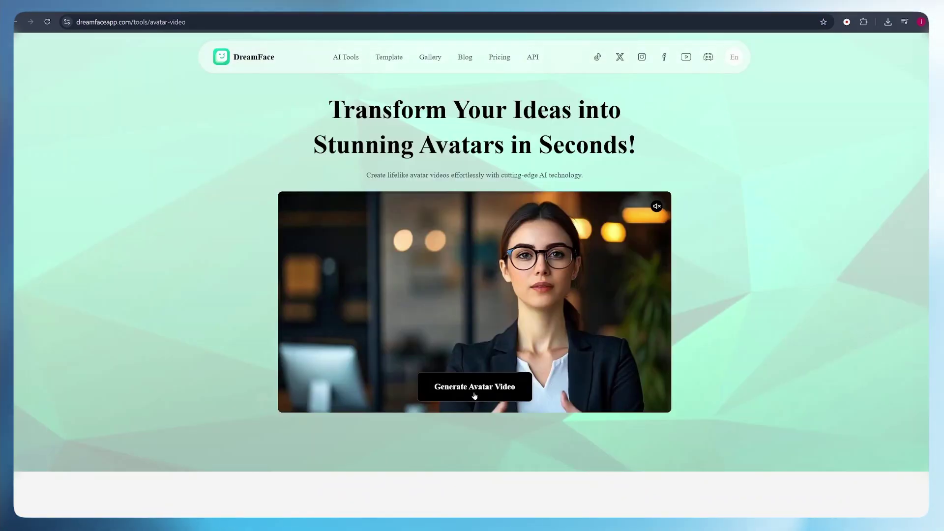
pyautogui.click(474, 394)
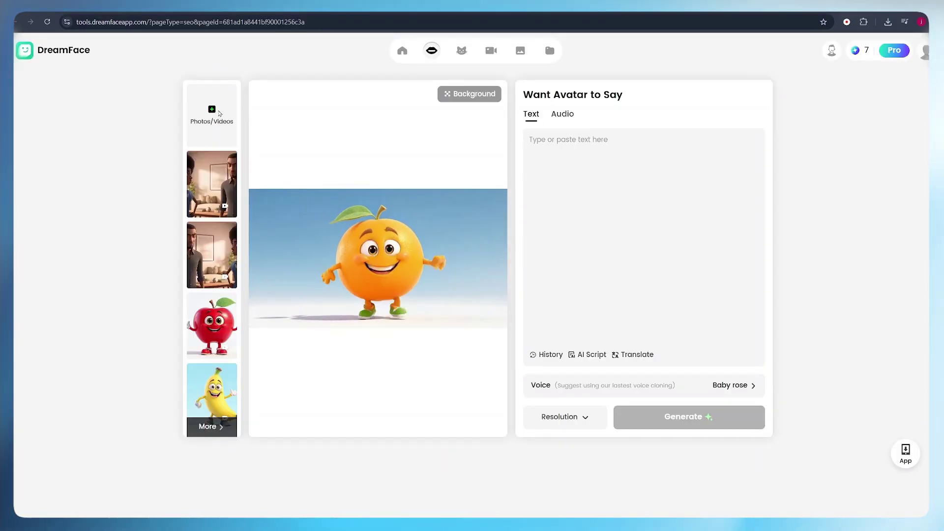
# Upload the studio avatar video onto the canvas and add Audio 4.mp3 as its voice track
pyautogui.click(217, 114)
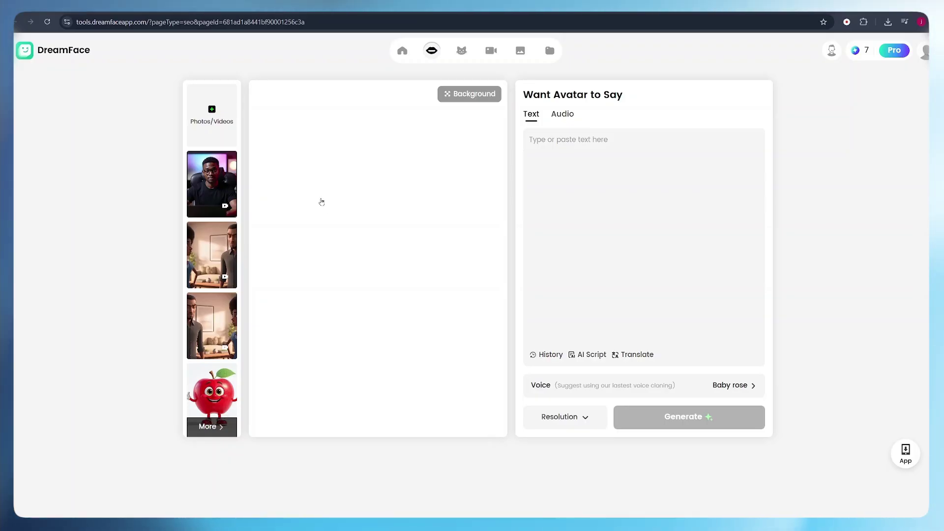
pyautogui.click(220, 180)
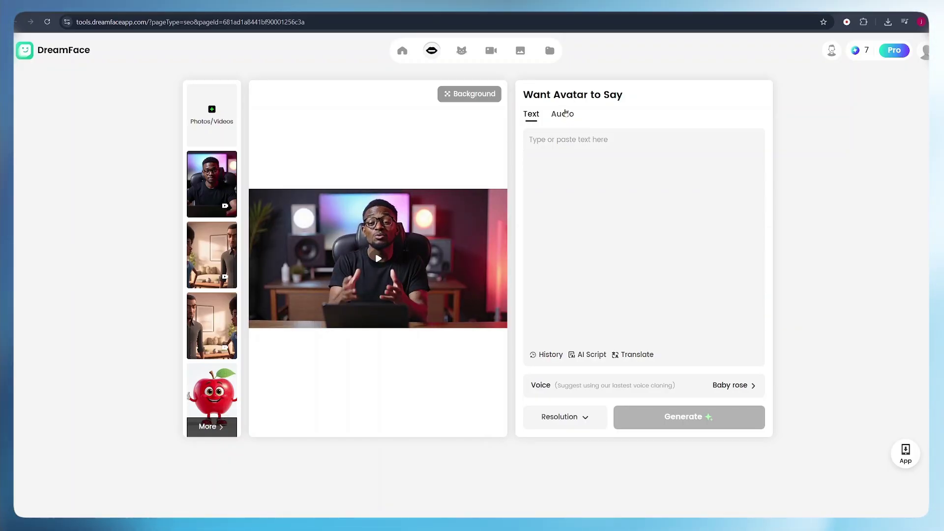
pyautogui.click(567, 113)
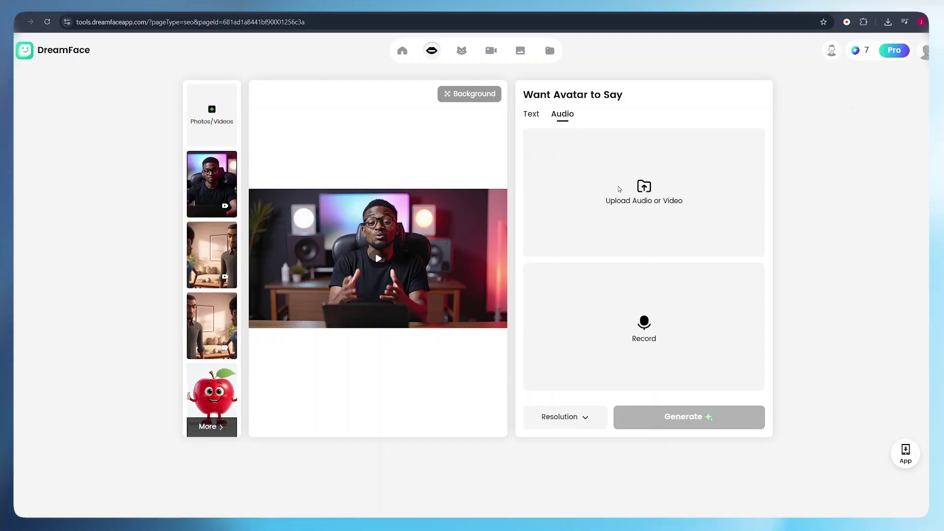
pyautogui.click(618, 190)
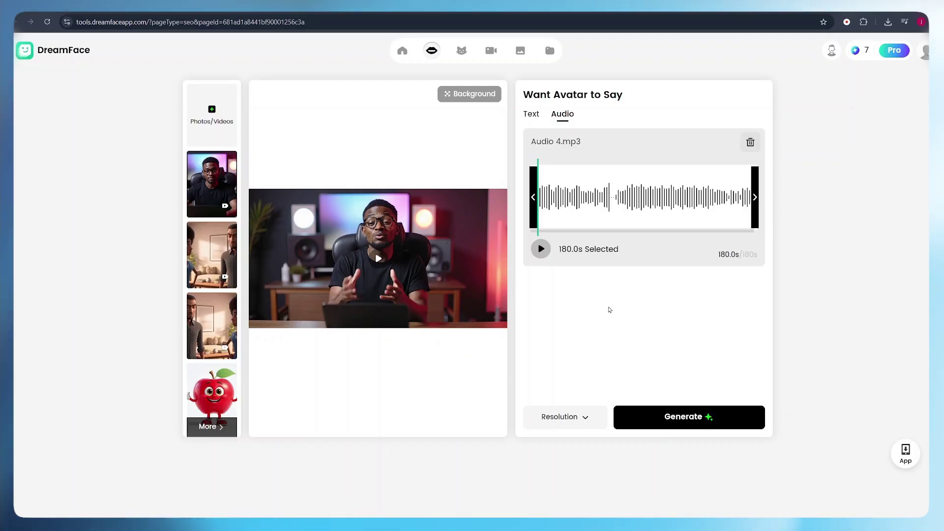
# Start generating the lip-synced avatar video from the studio clip and Audio 4.mp3
pyautogui.click(677, 423)
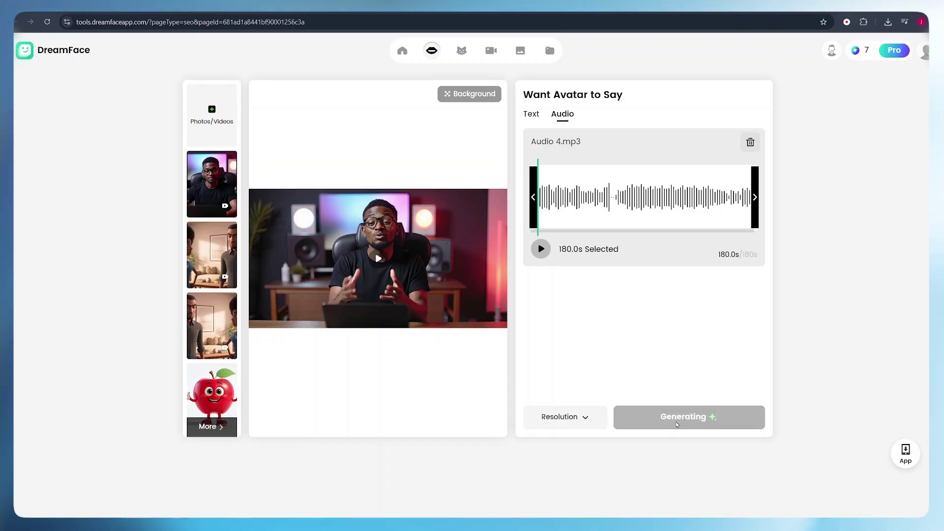